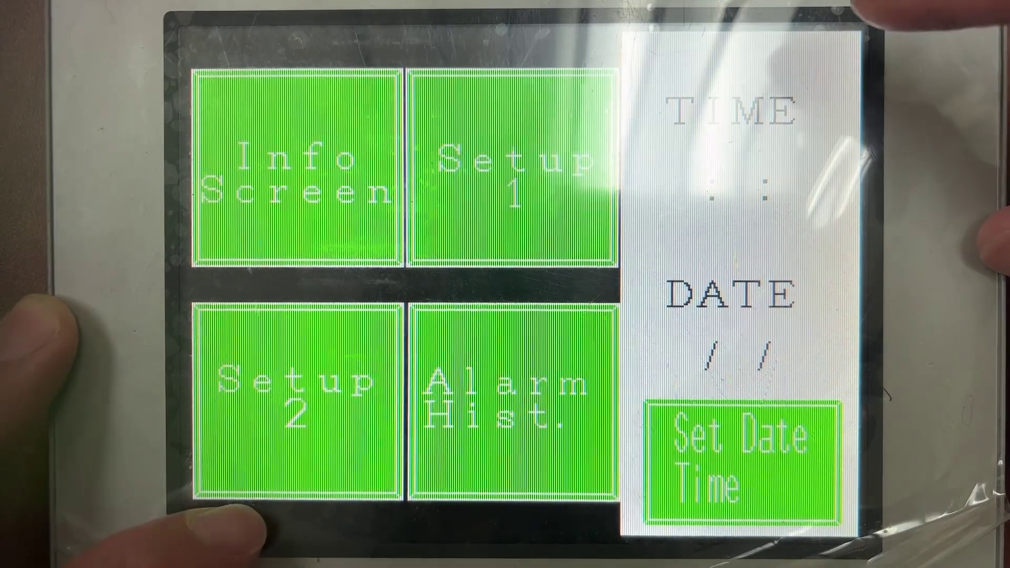
Switch the panel to offline mode, showing English, system version 4.6.30 and sub-system 1.3.3.
{"action": "left_click", "coordinate": [197, 521]}
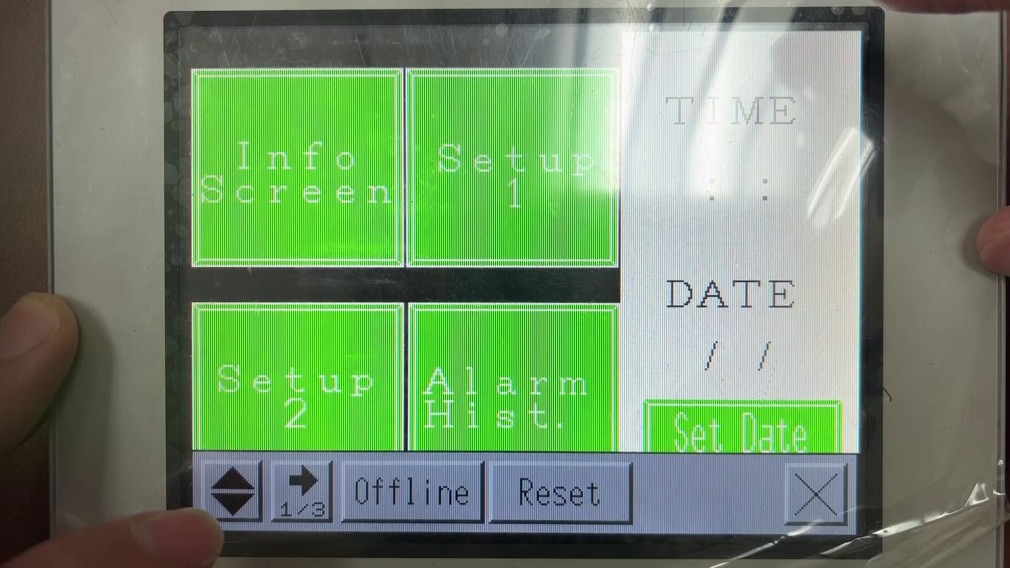
{"action": "left_click", "coordinate": [364, 529]}
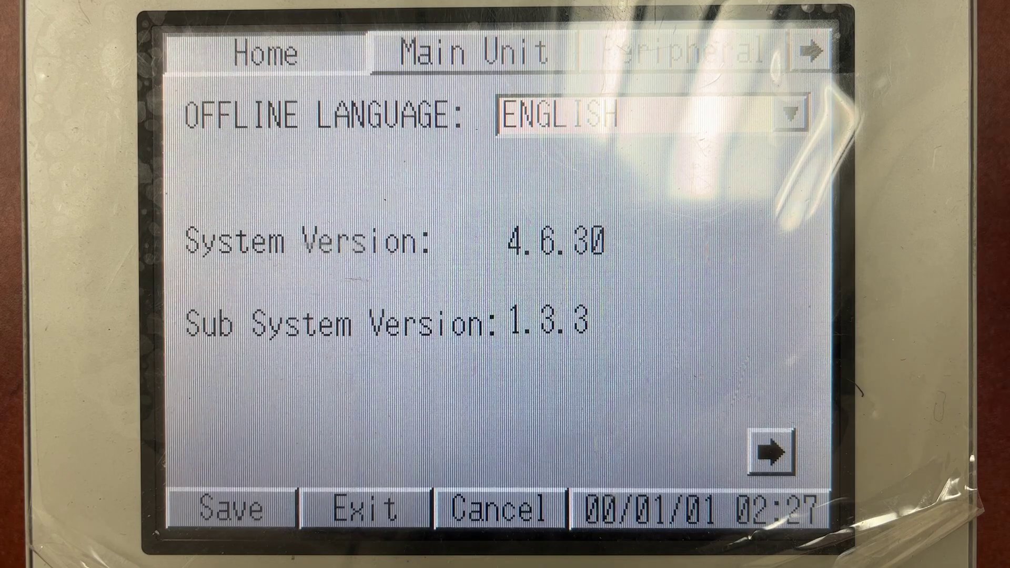
Open Initialize User Memory under the Initial settings tab.
{"action": "left_click", "coordinate": [811, 51]}
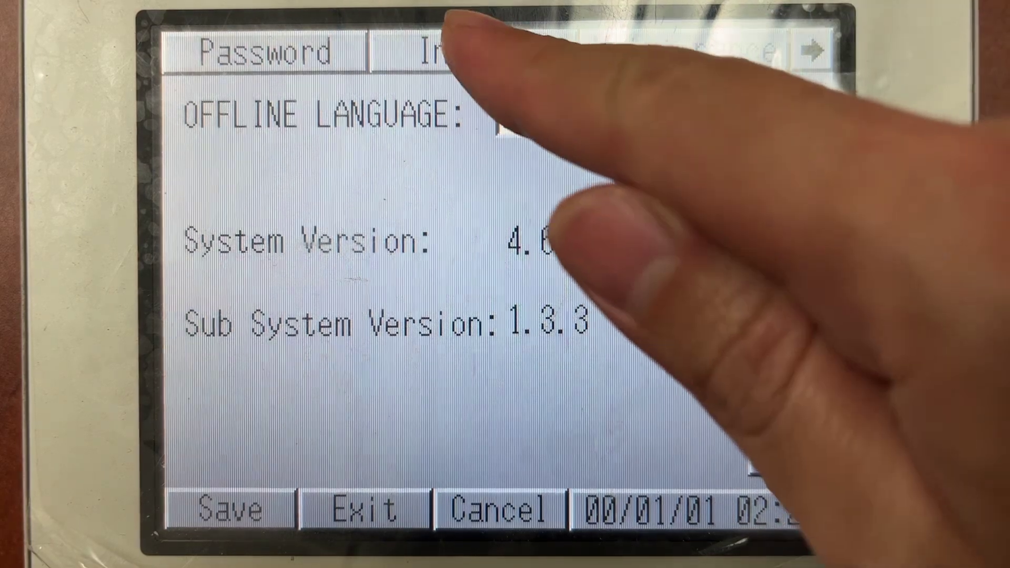
{"action": "left_click", "coordinate": [474, 53]}
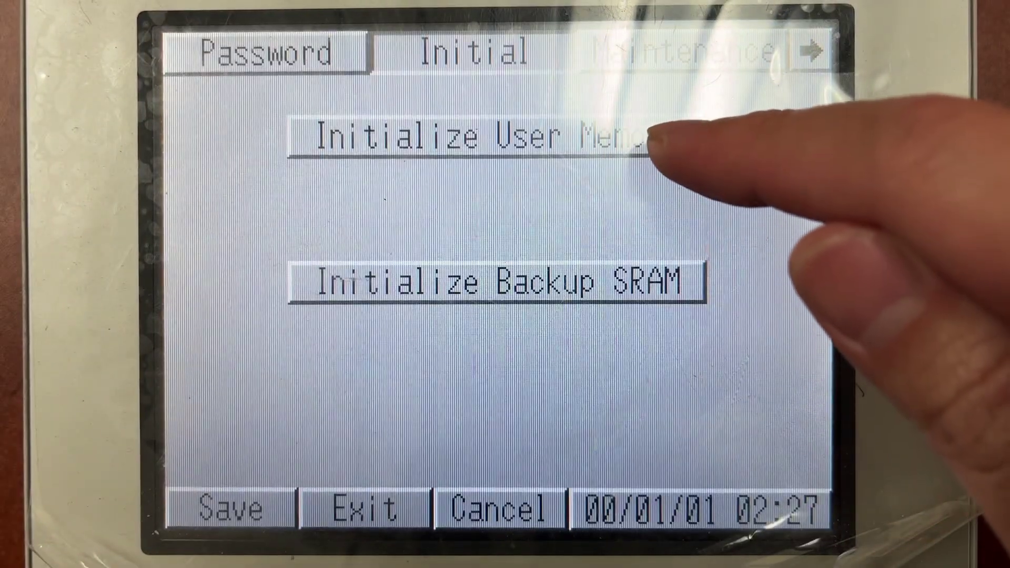
{"action": "left_click", "coordinate": [666, 136]}
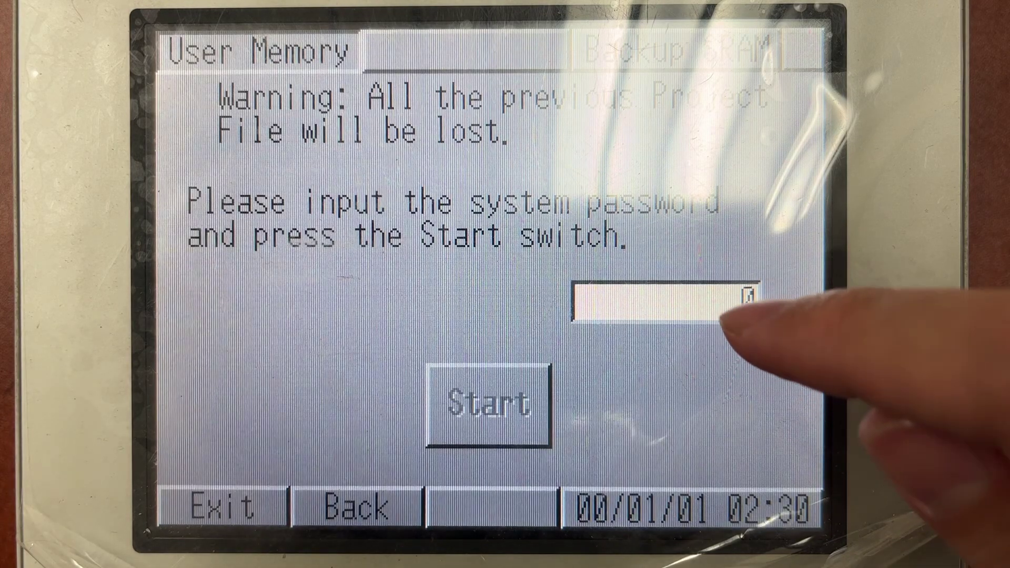
{"action": "left_click", "coordinate": [734, 304]}
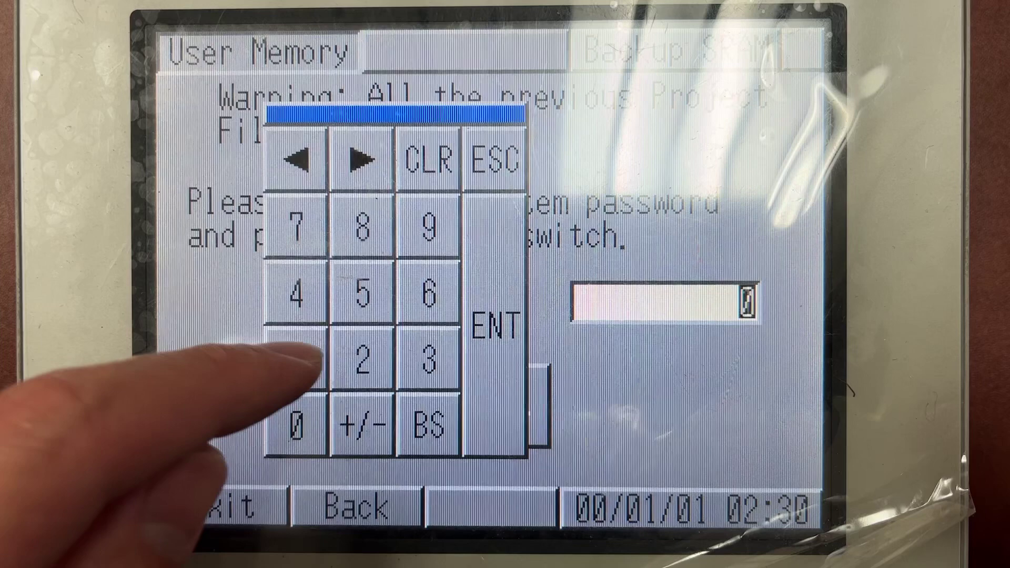
{"action": "left_click", "coordinate": [297, 359]}
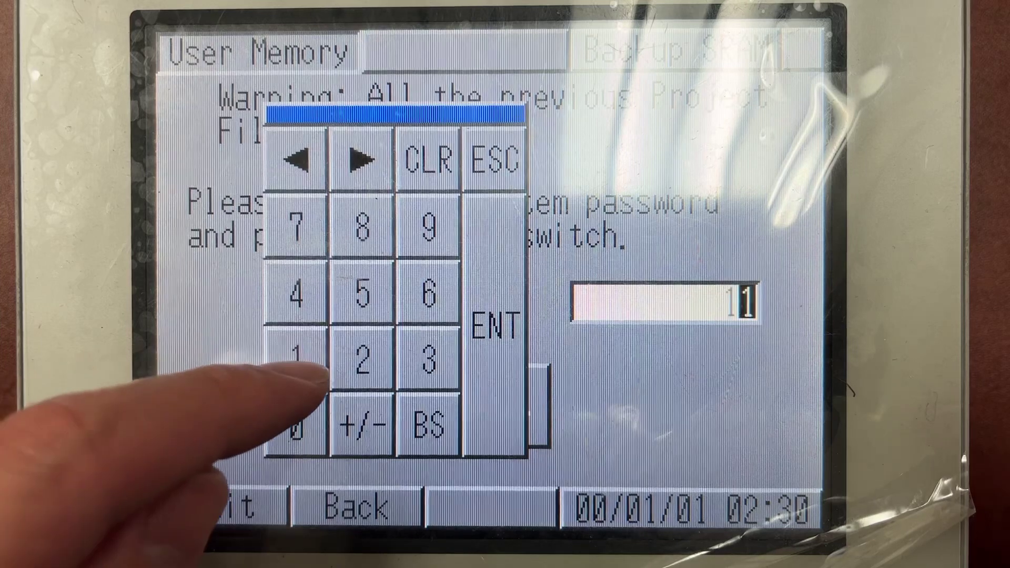
{"action": "left_click", "coordinate": [297, 426]}
{"action": "left_click", "coordinate": [296, 359]}
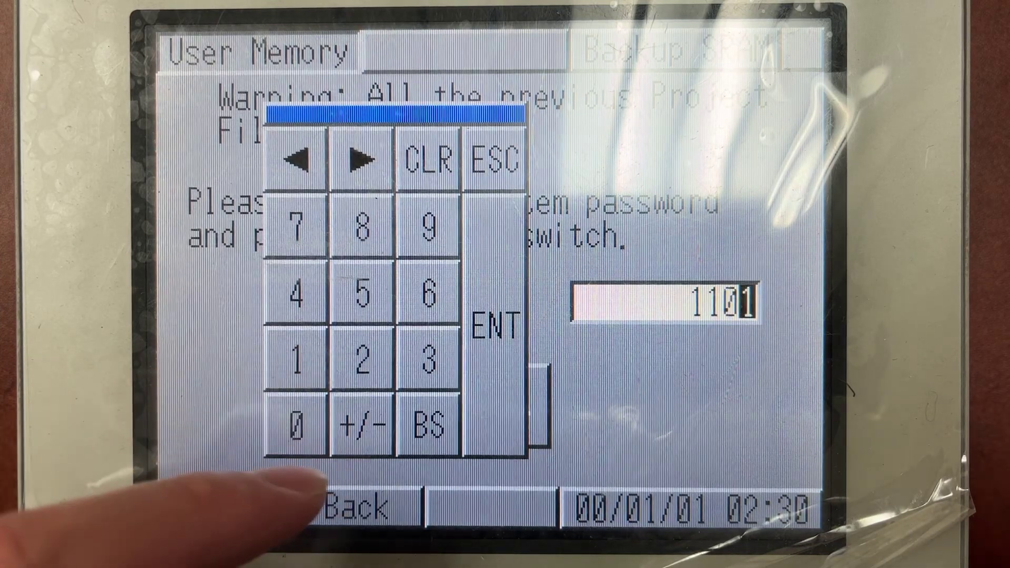
{"action": "left_click", "coordinate": [505, 387]}
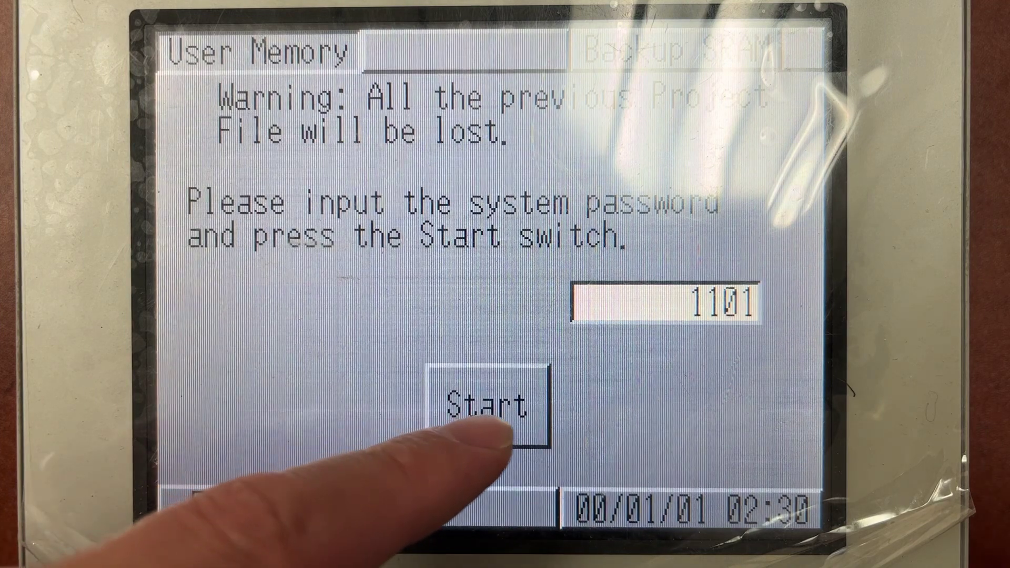
Erase the user memory and previous project, then exit offline mode and reboot the panel.
{"action": "left_click", "coordinate": [483, 418]}
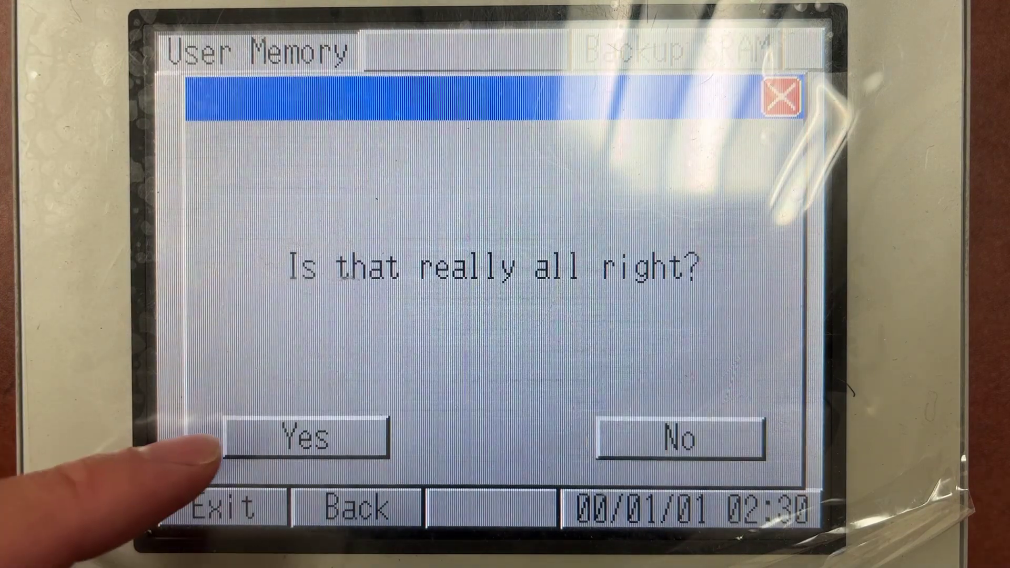
{"action": "left_click", "coordinate": [296, 436]}
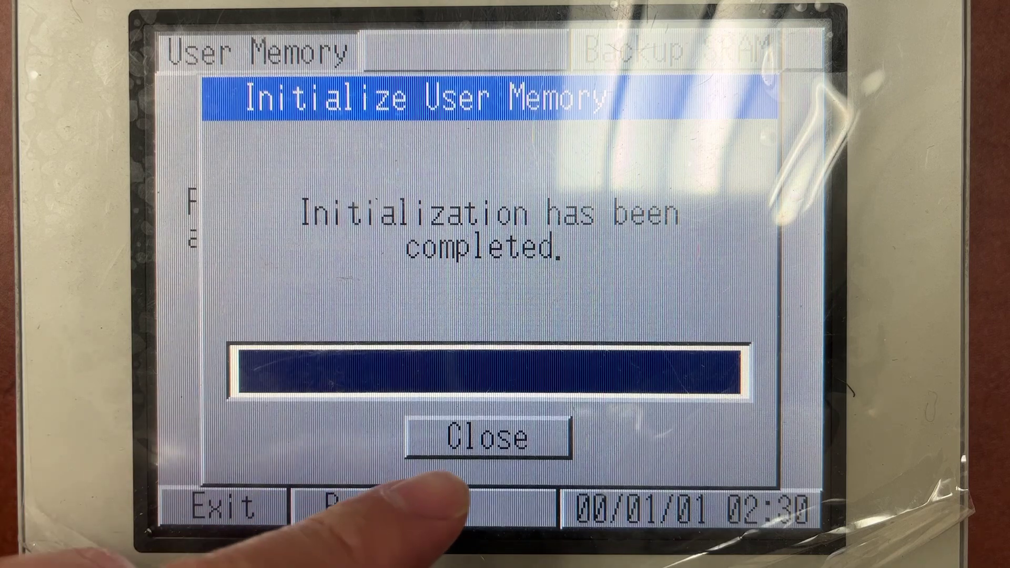
{"action": "left_click", "coordinate": [487, 438]}
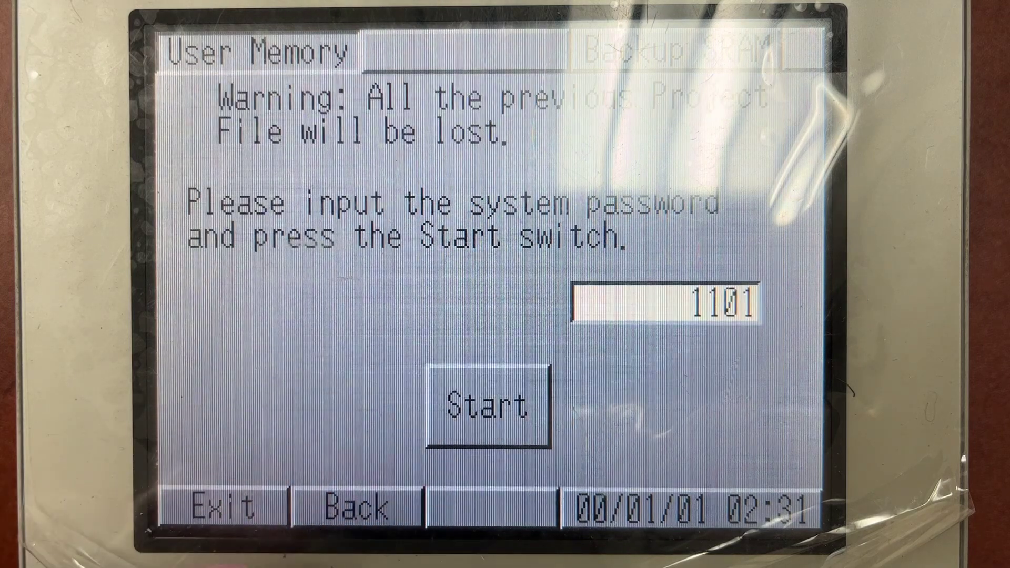
{"action": "left_click", "coordinate": [223, 507]}
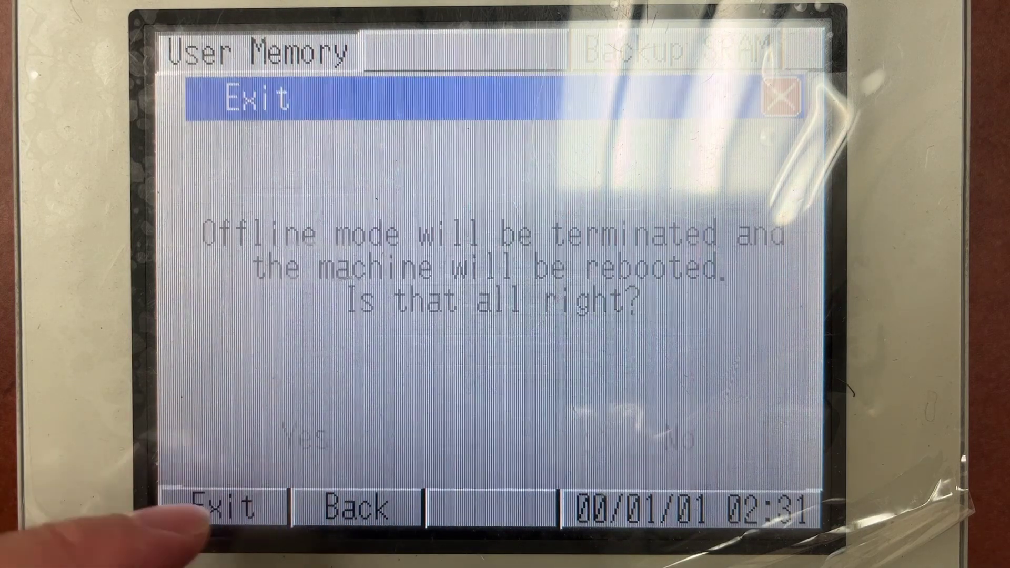
{"action": "left_click", "coordinate": [306, 438]}
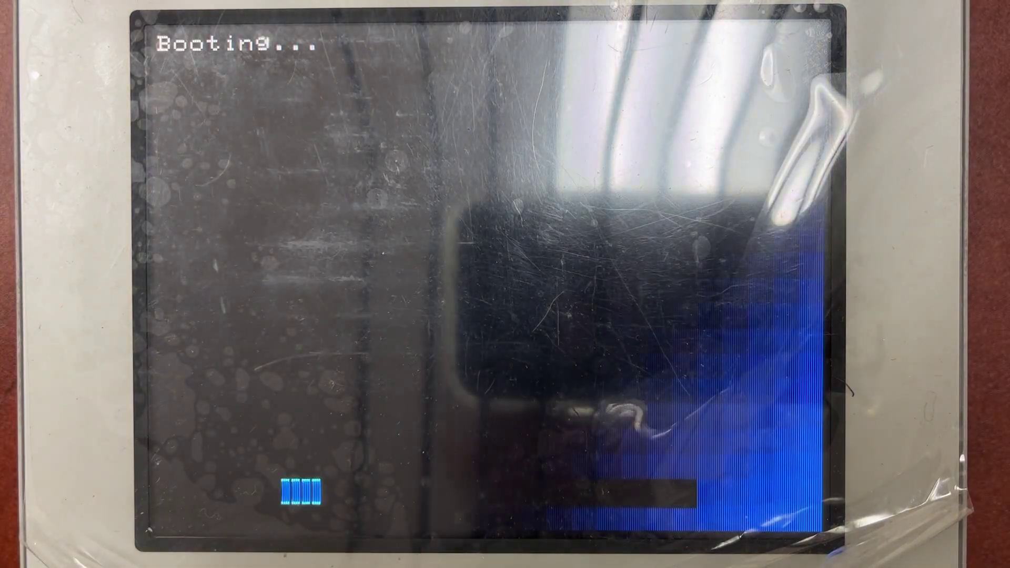